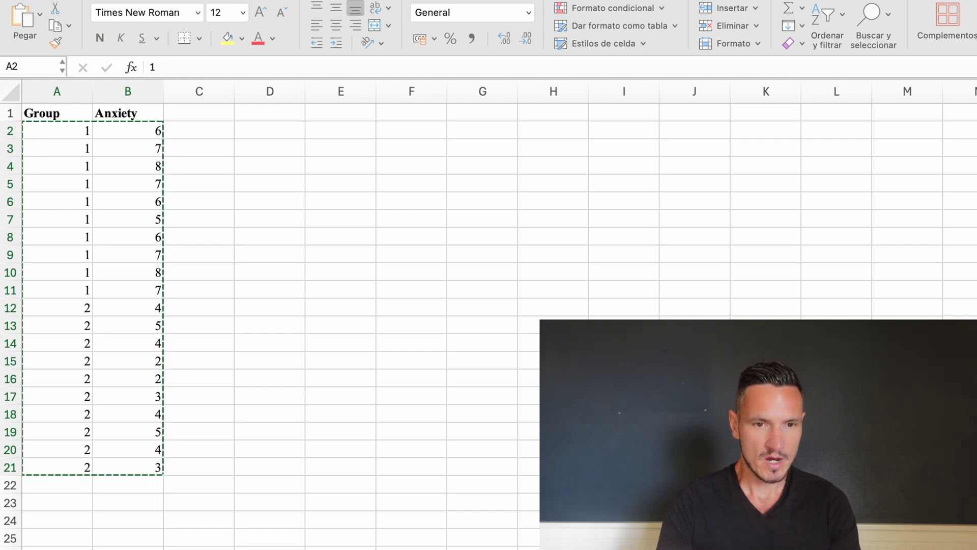
Check the twenty Group and Anxiety values in columns A and B of Excel
key("ctrl+shift+End")
key("super+c")
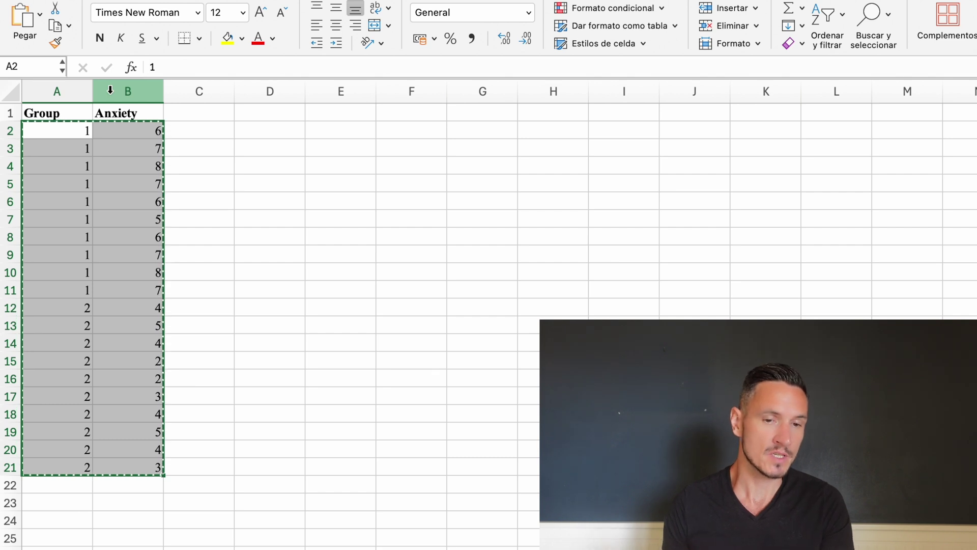
left_click(258, 273)
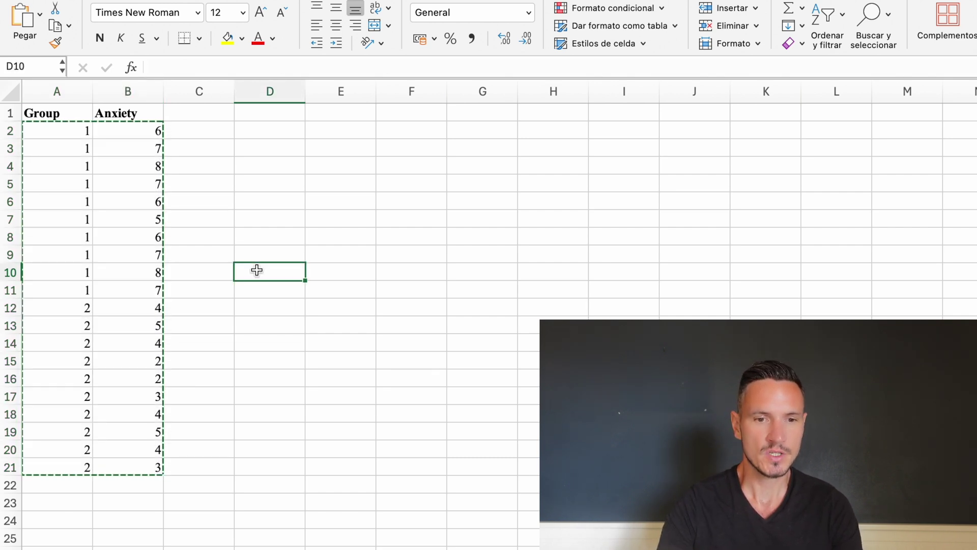
left_click(70, 135)
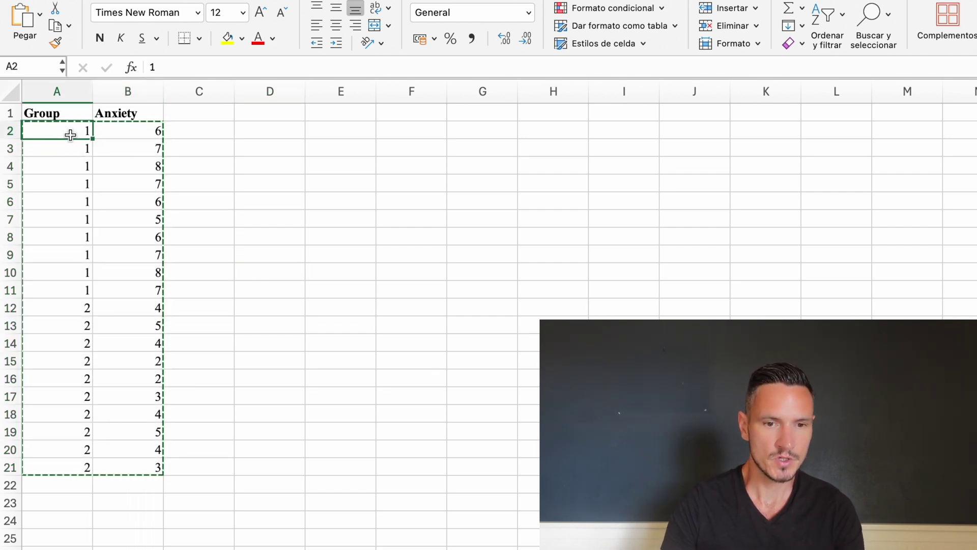
key("Down")
key("Down")
key("Down")
key("Down")
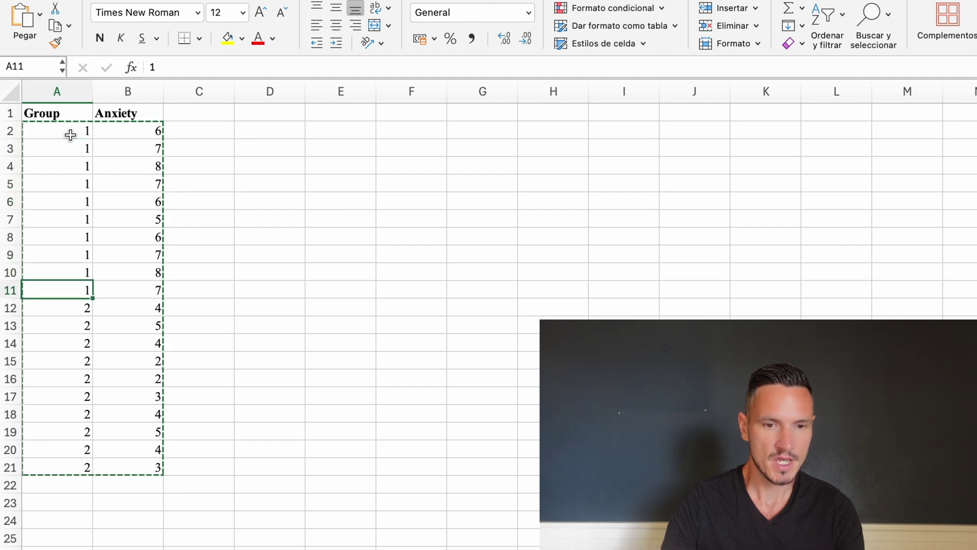
key("Up")
key("Down")
key("Down")
key("Down")
key("Down")
key("Down")
key("Down")
key("Down")
key("Down")
key("Down")
key("Down")
key("Down")
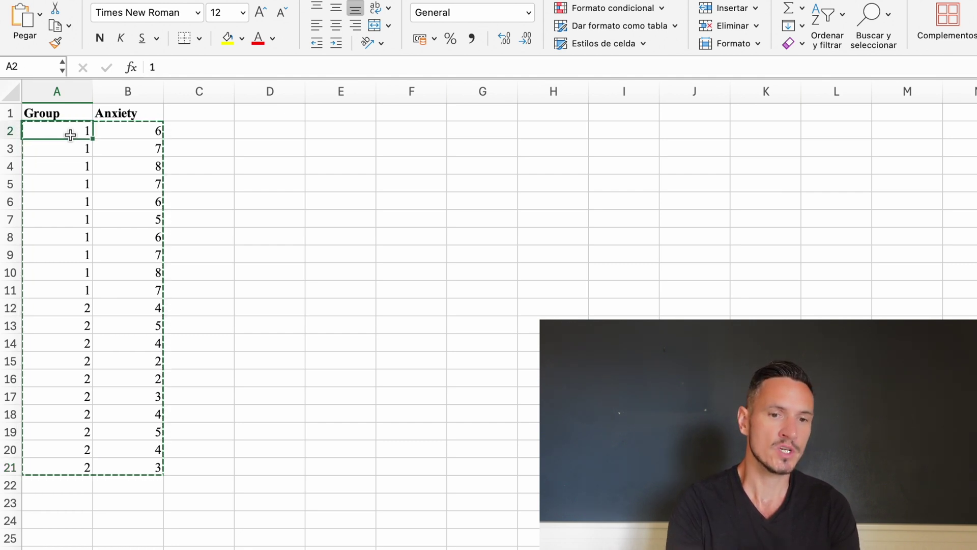
key("Down")
key("Down")
key("Down")
key("Down")
key("Down")
key("Down")
key("Down")
key("Down")
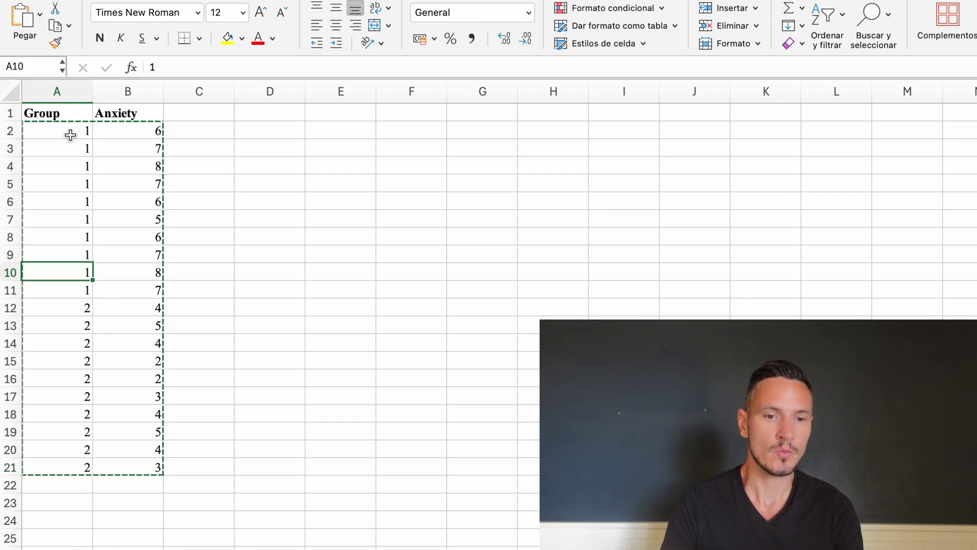
left_click(140, 111)
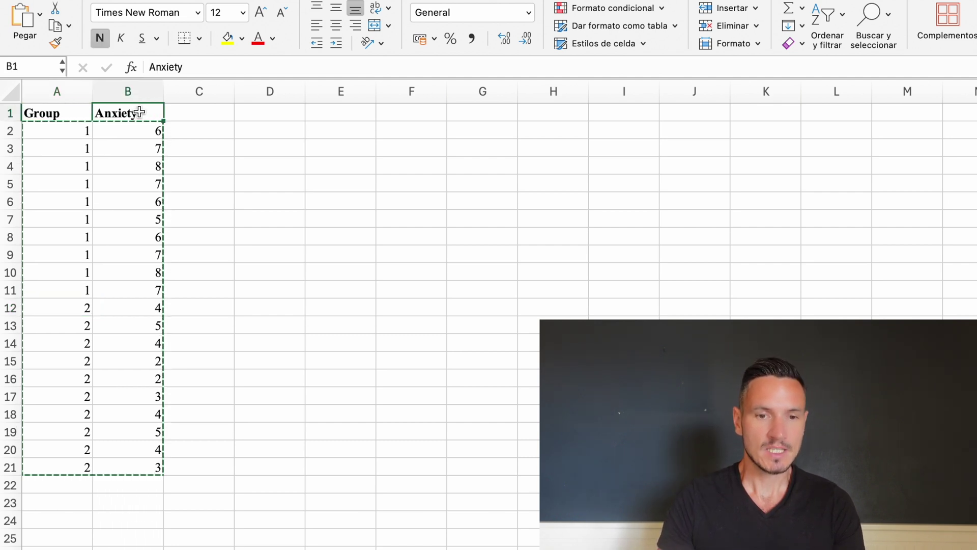
key("Down")
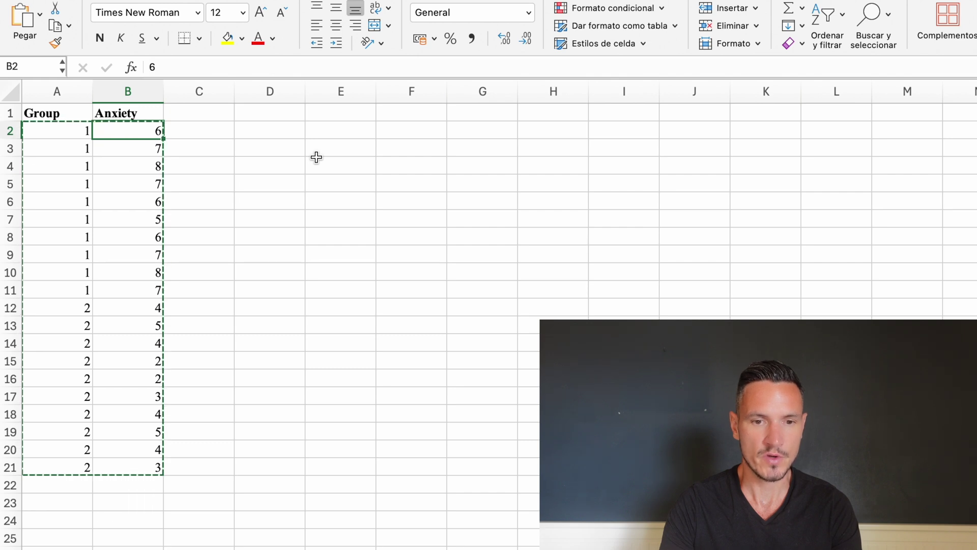
Reselect the data range A2:B21 covering both the Group and Anxiety columns
left_click_drag(72, 131, 72, 131)
key("shift+Down")
key("shift+Down")
key("shift+Down")
key("shift+Down")
key("shift+Down")
key("shift+Down")
key("shift+Down")
key("shift+Down")
key("shift+Down")
key("shift+Down")
key("shift+Down")
key("shift+Down")
key("shift+Down")
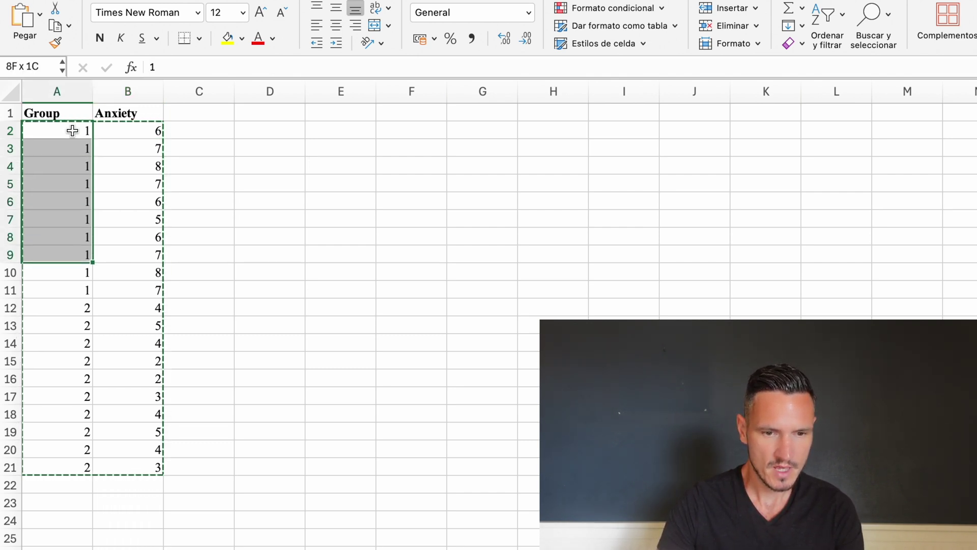
key("shift+Down")
key("shift+Down")
key("shift+Down")
key("shift+Down")
key("shift+Down")
key("shift+Down")
key("shift+Right")
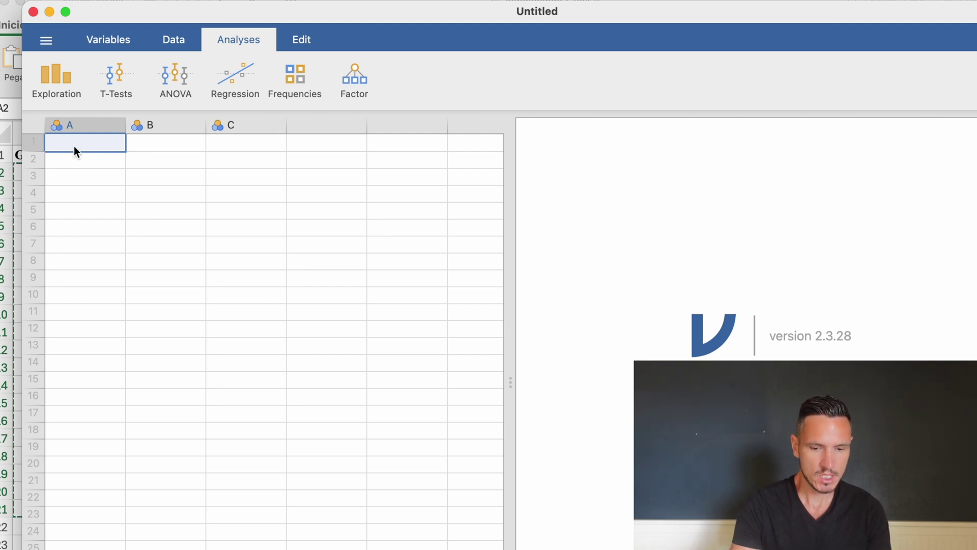
Paste the twenty rows into jamovi and open the Setup for variable A
key("super+v")
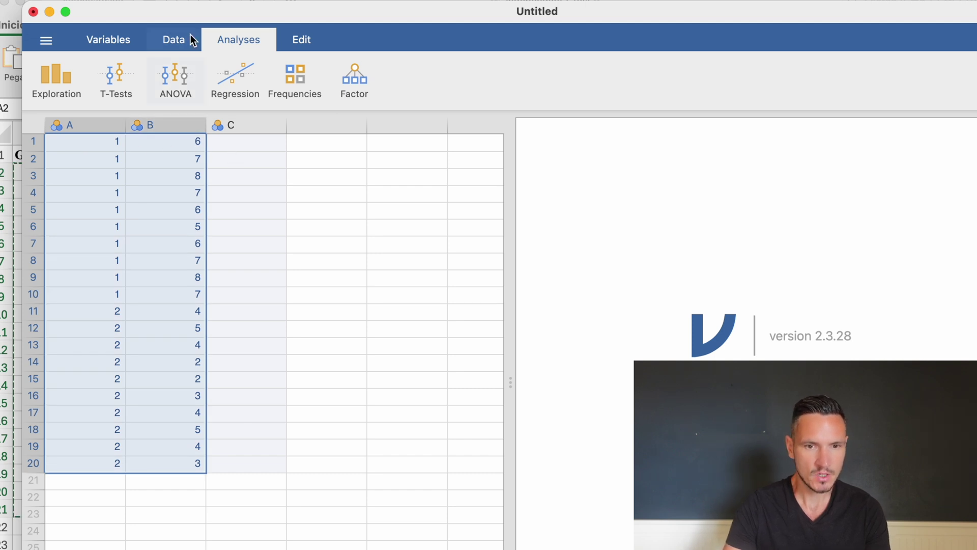
left_click(175, 41)
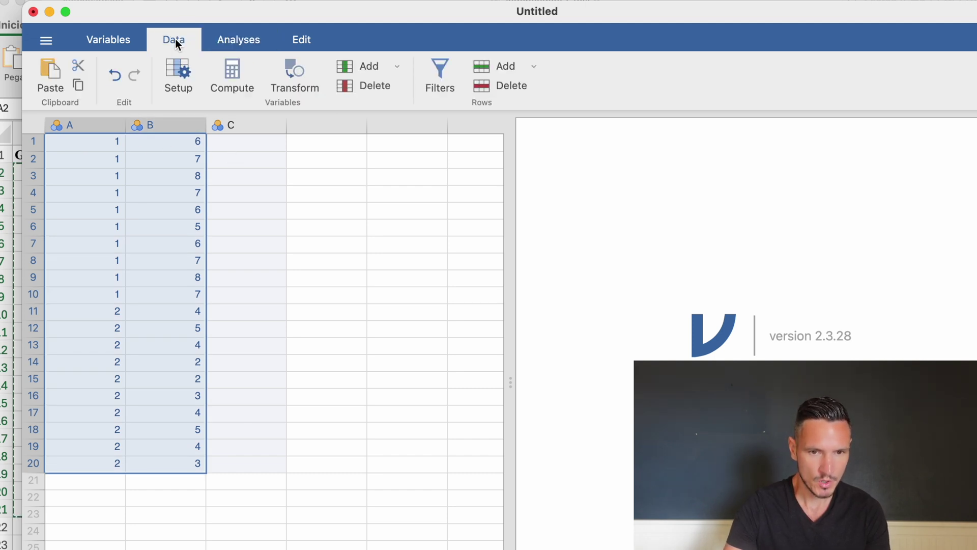
left_click(179, 75)
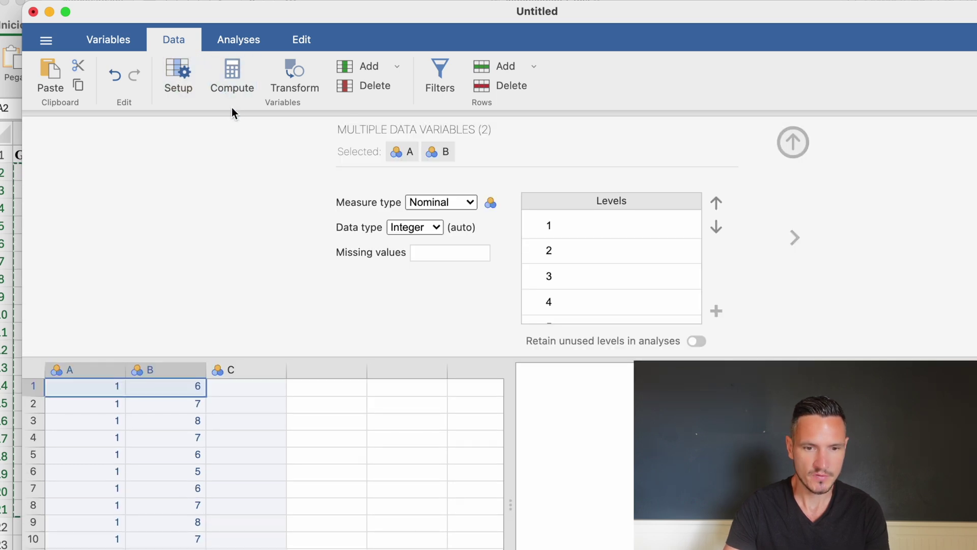
left_click(92, 372)
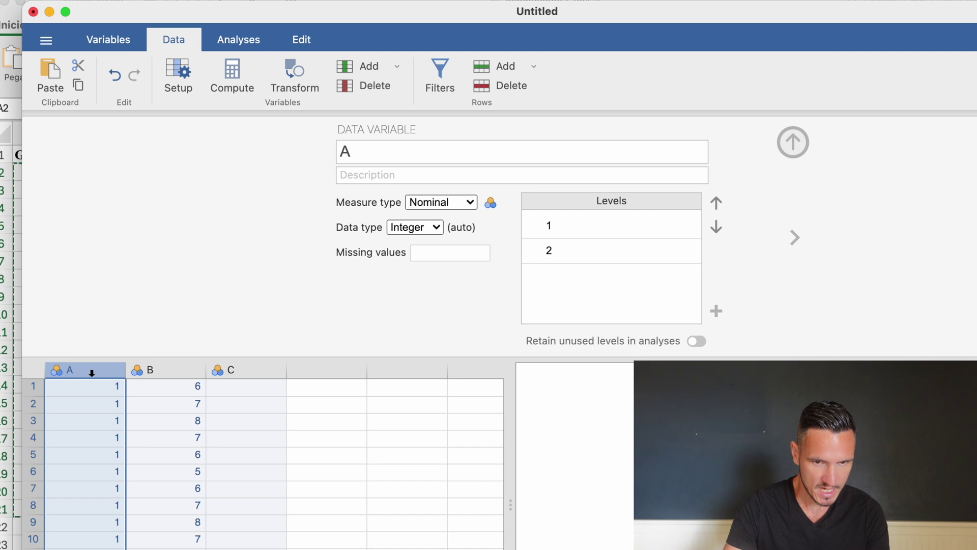
Rename variable A to Group and keep its measure type Nominal
left_click(372, 156)
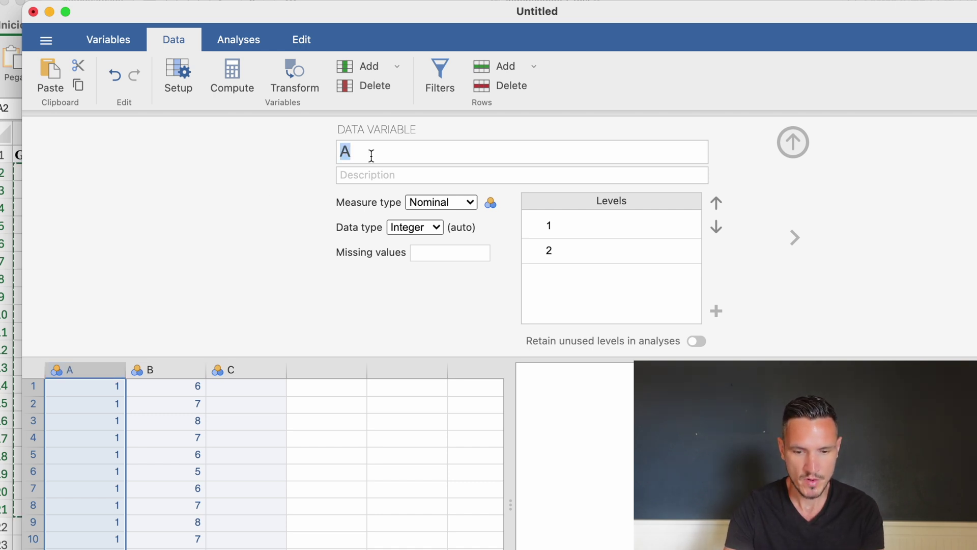
type("Group")
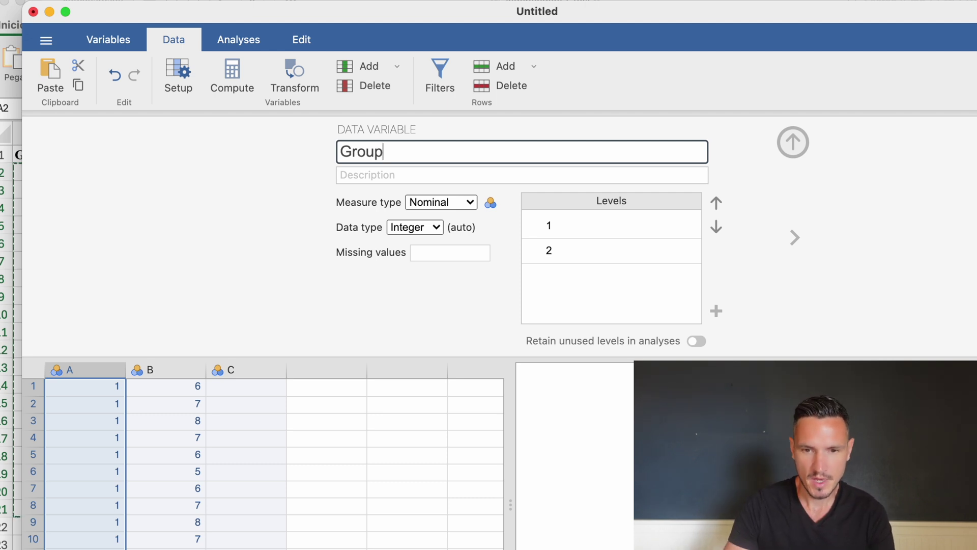
left_click(467, 202)
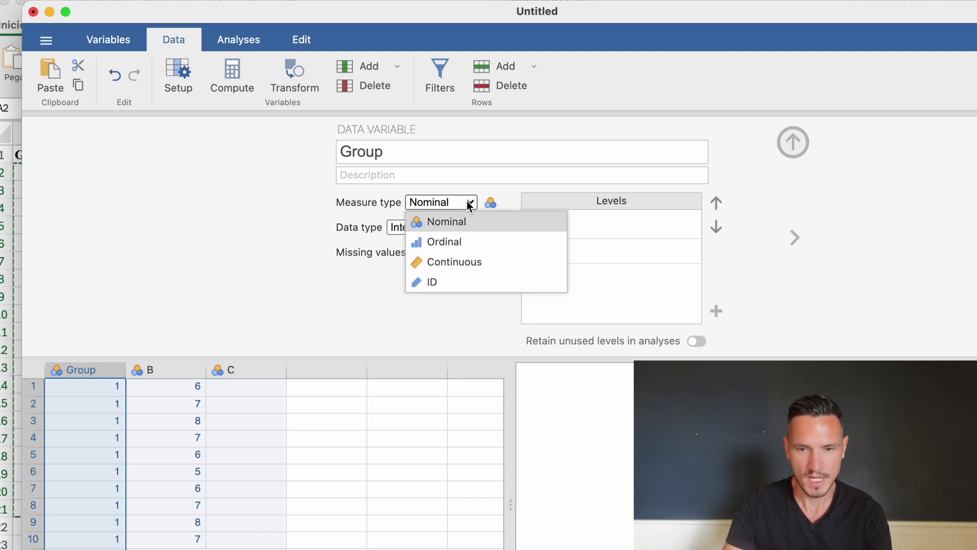
left_click(467, 202)
Label Group's level 1 as Placebo and level 2 as Treatment
left_click(588, 227)
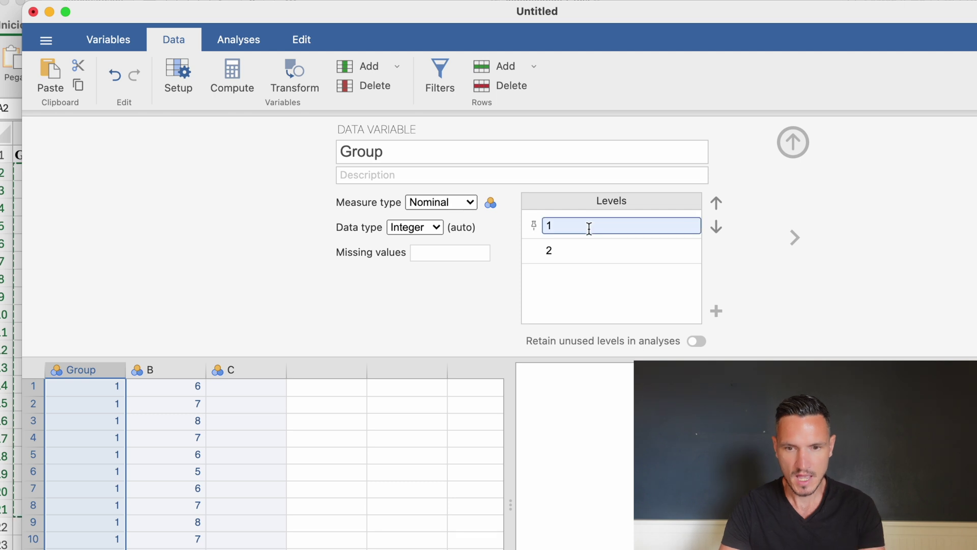
left_click(589, 227)
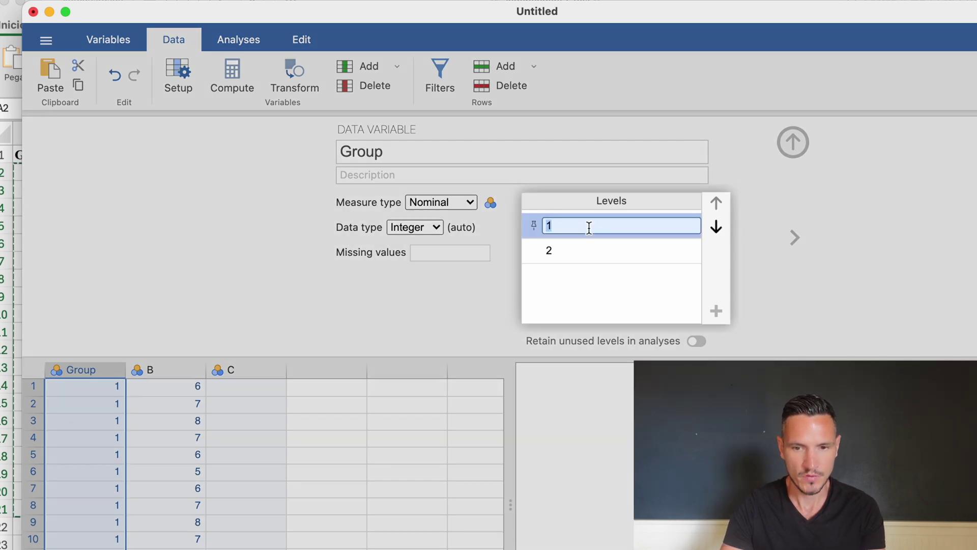
type("Placebo")
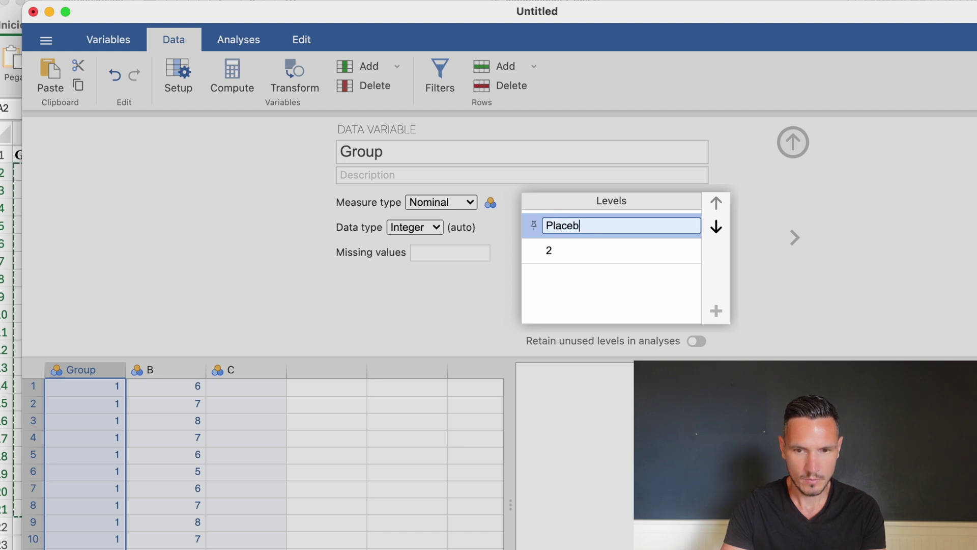
left_click(573, 253)
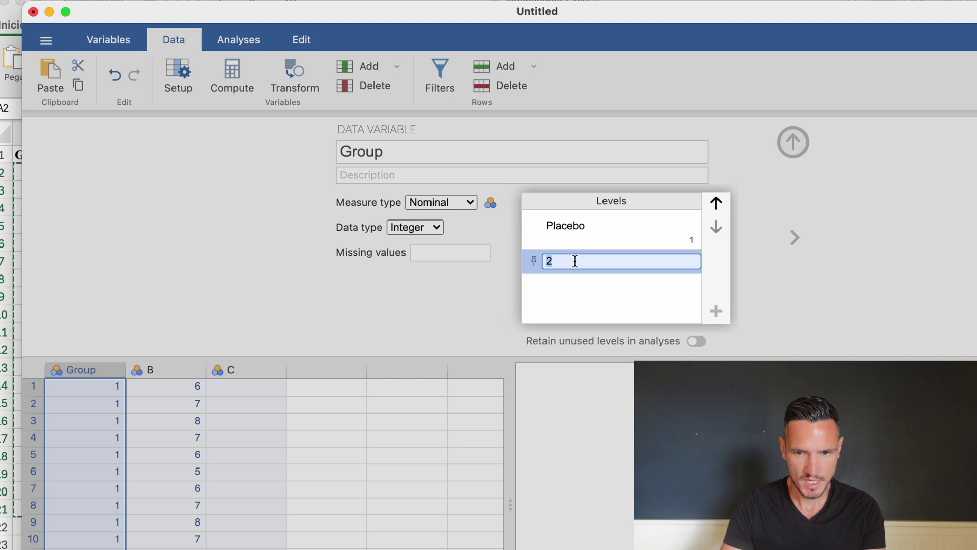
type("Treatment")
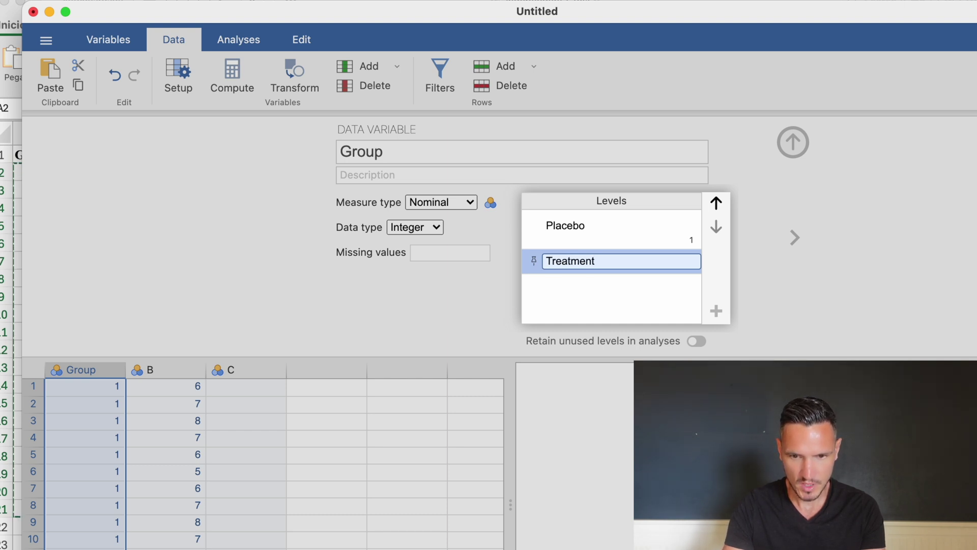
key("Return")
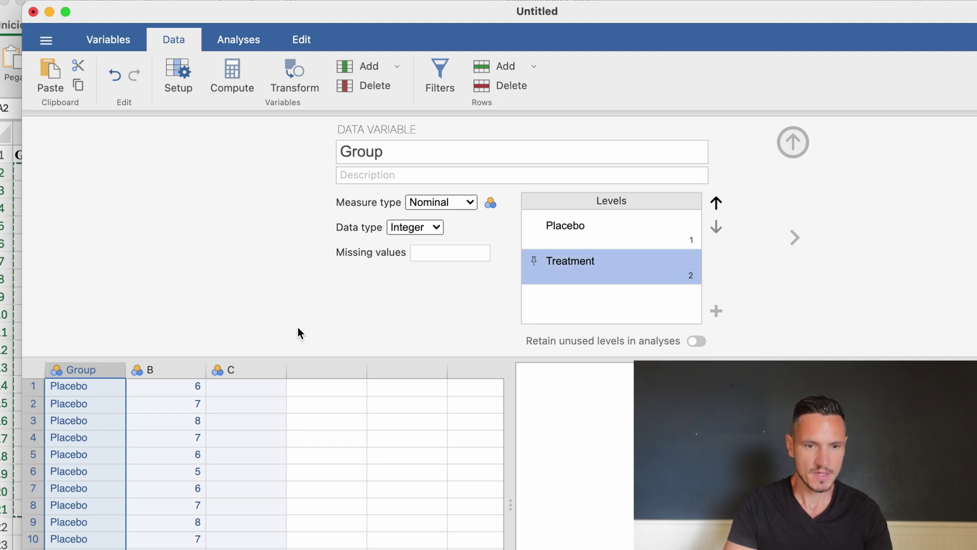
scroll(100, 387, "down", 3)
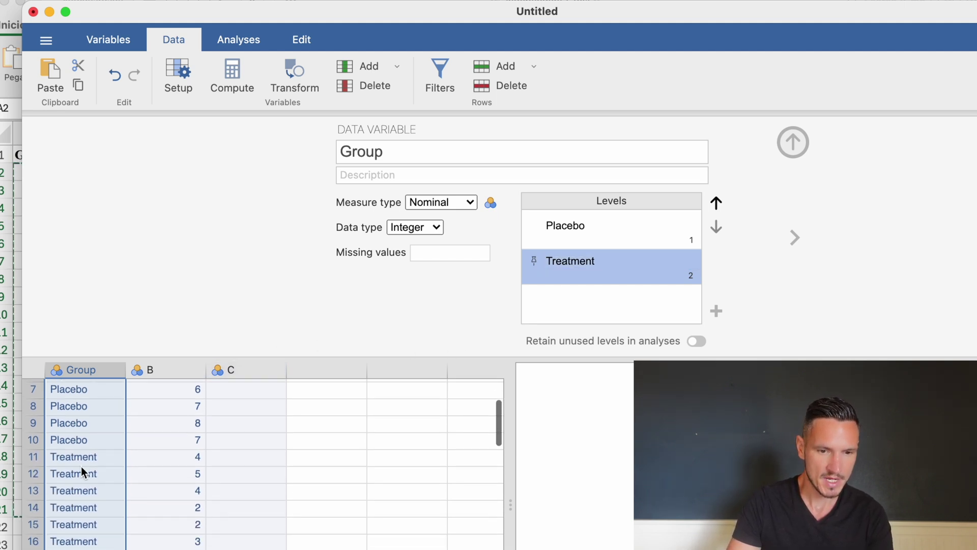
scroll(78, 426, "up", 3)
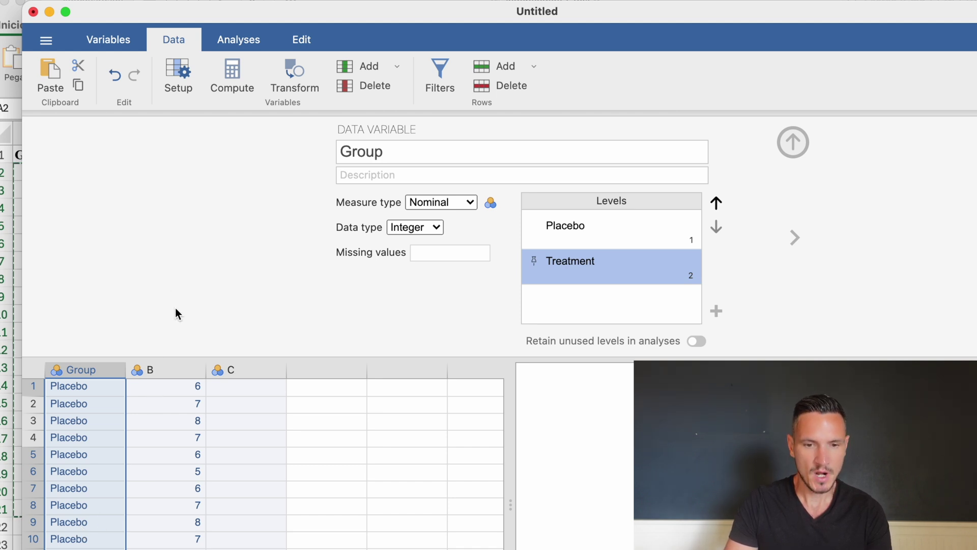
Rename variable B to Anxiety and set its measure type to Continuous
left_click(170, 372)
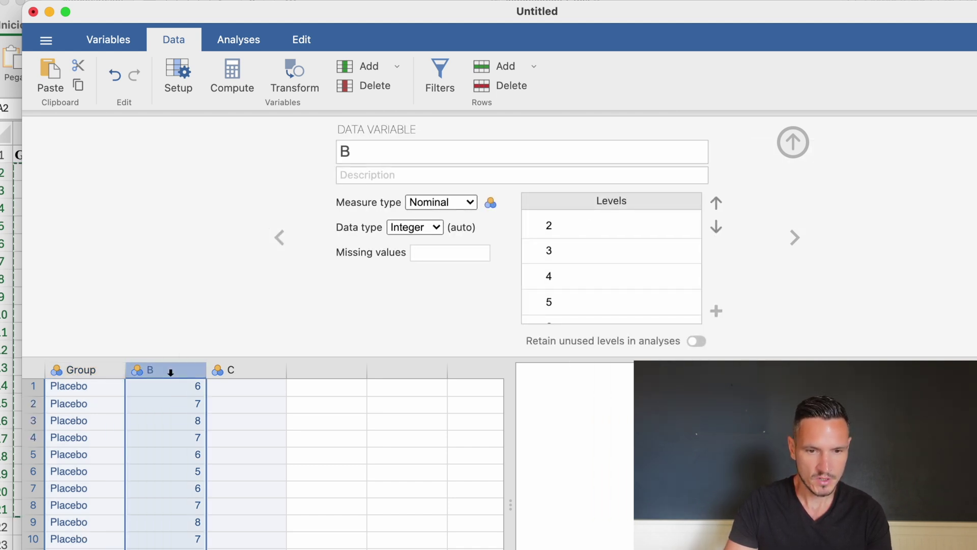
left_click(358, 154)
type("Anxiety")
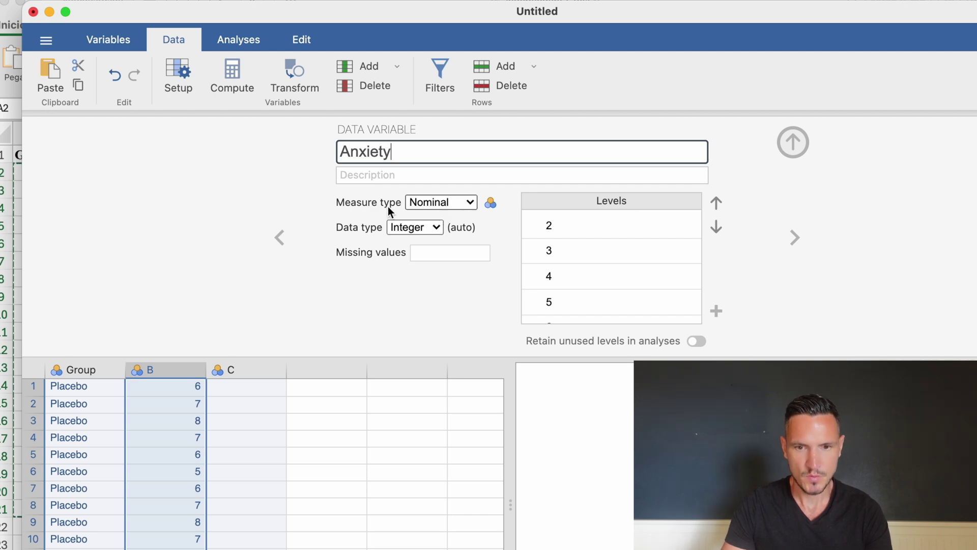
left_click(466, 201)
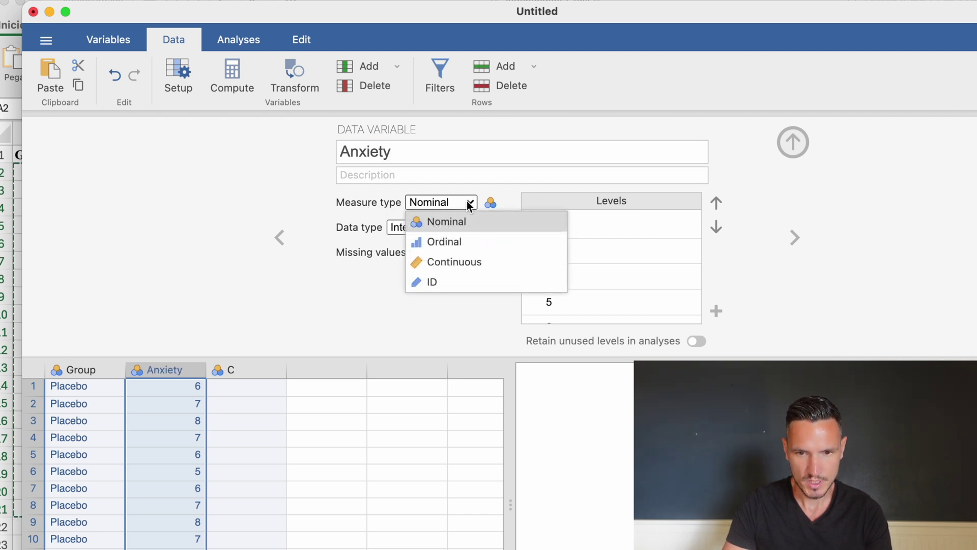
left_click(469, 265)
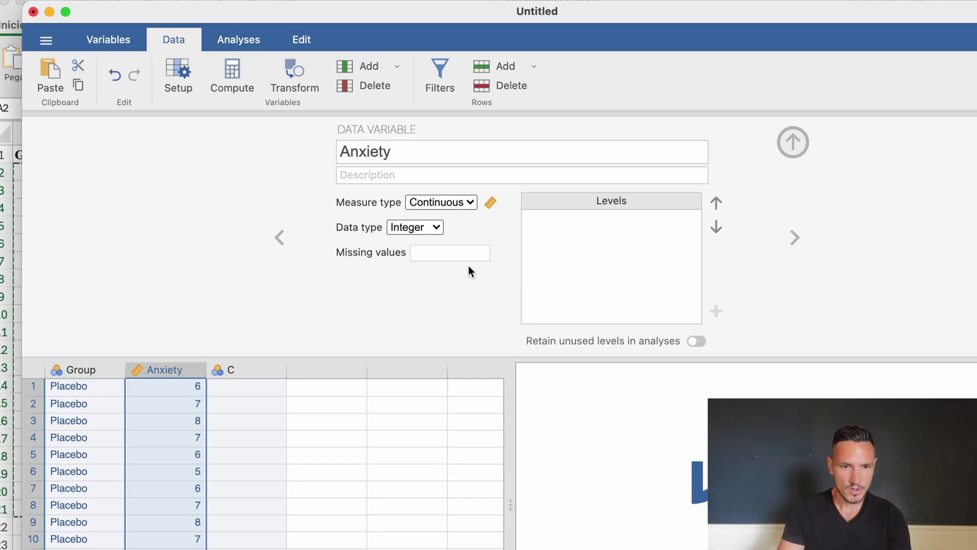
Create an Exploration > Descriptives analysis of Anxiety split by Group, with Shapiro-Wilk ticked
left_click(243, 40)
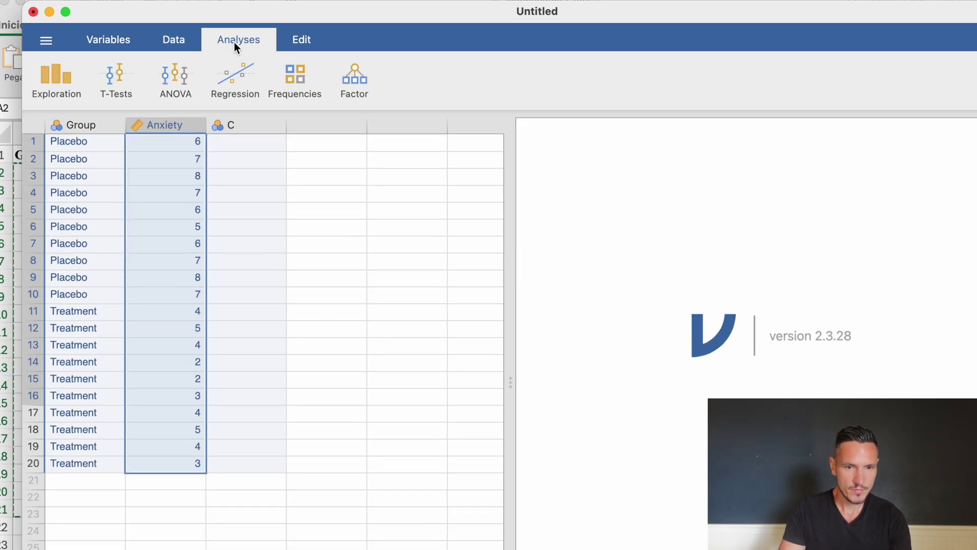
left_click(63, 75)
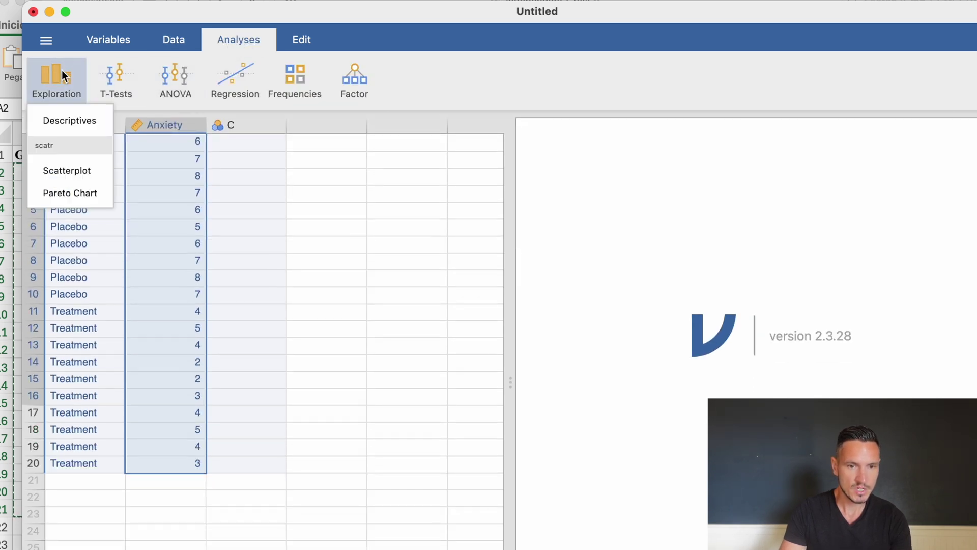
left_click(75, 123)
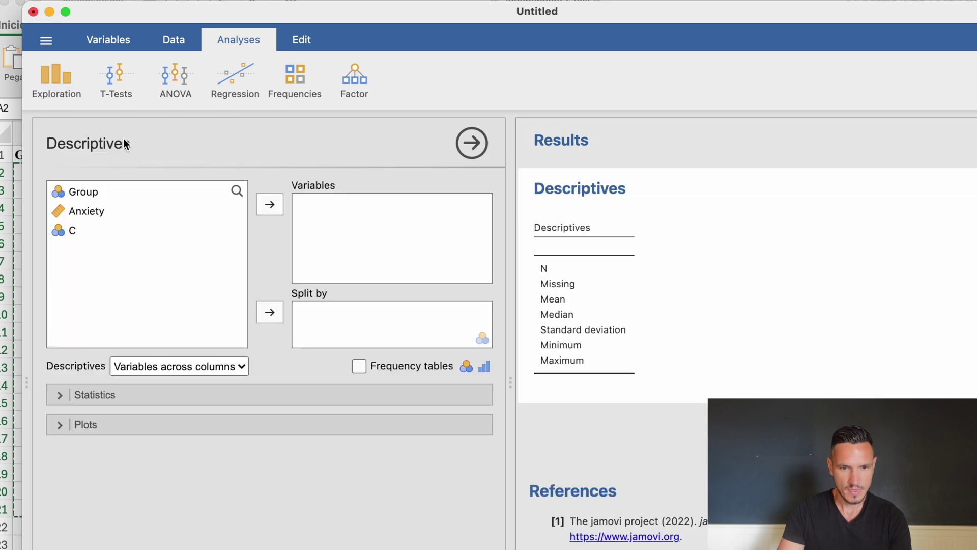
left_click(97, 191)
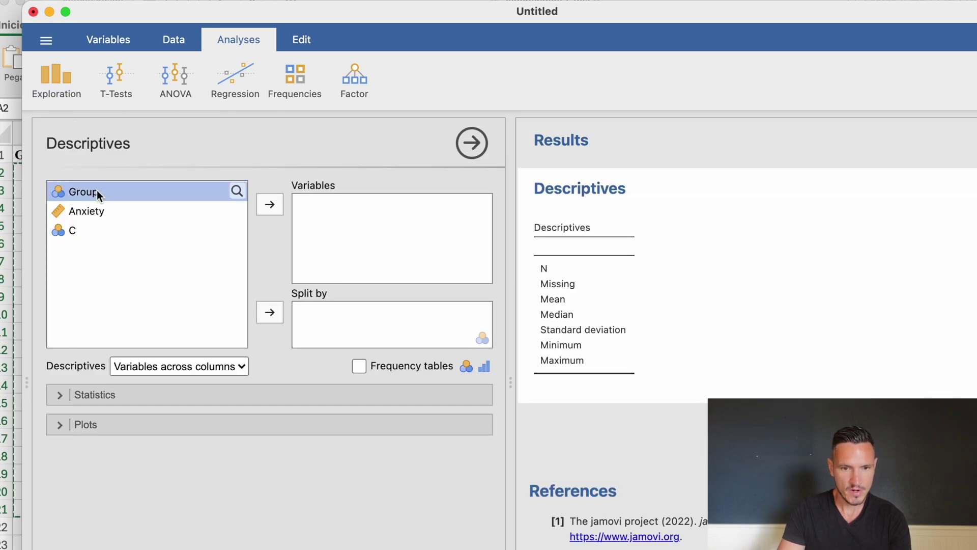
left_click(276, 310)
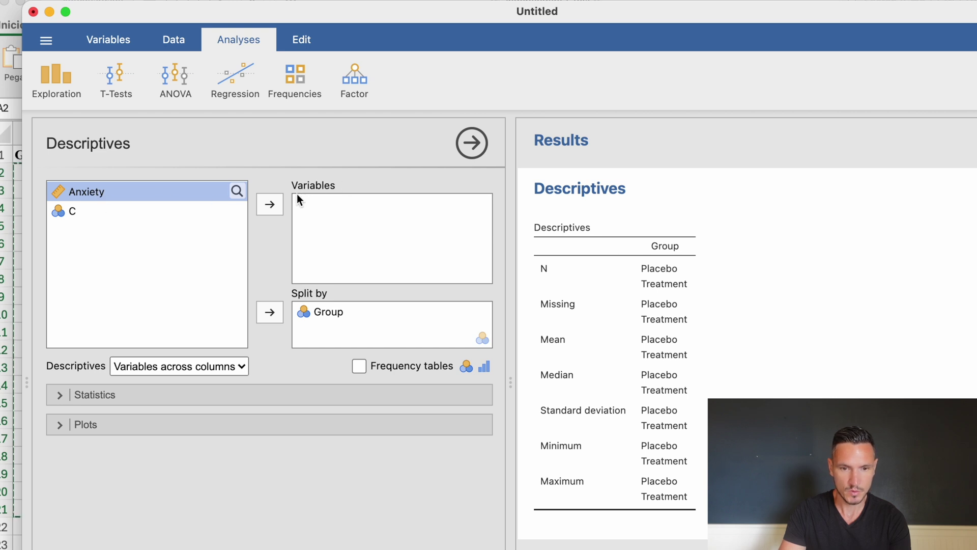
left_click(269, 204)
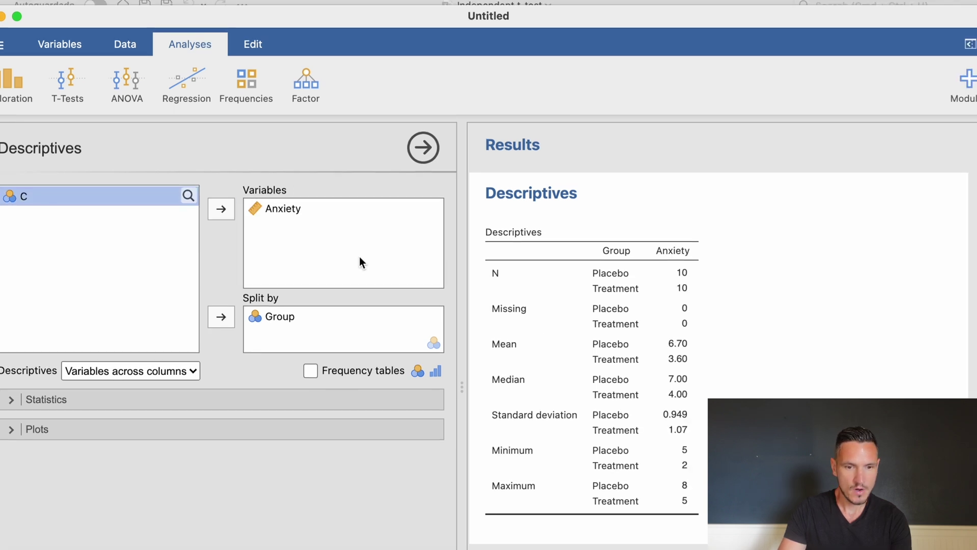
left_click(16, 399)
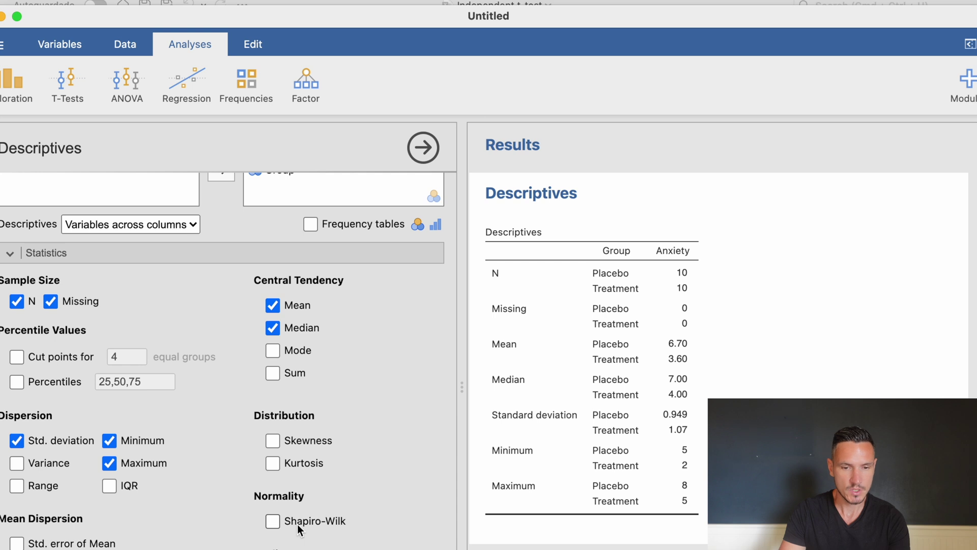
left_click(272, 521)
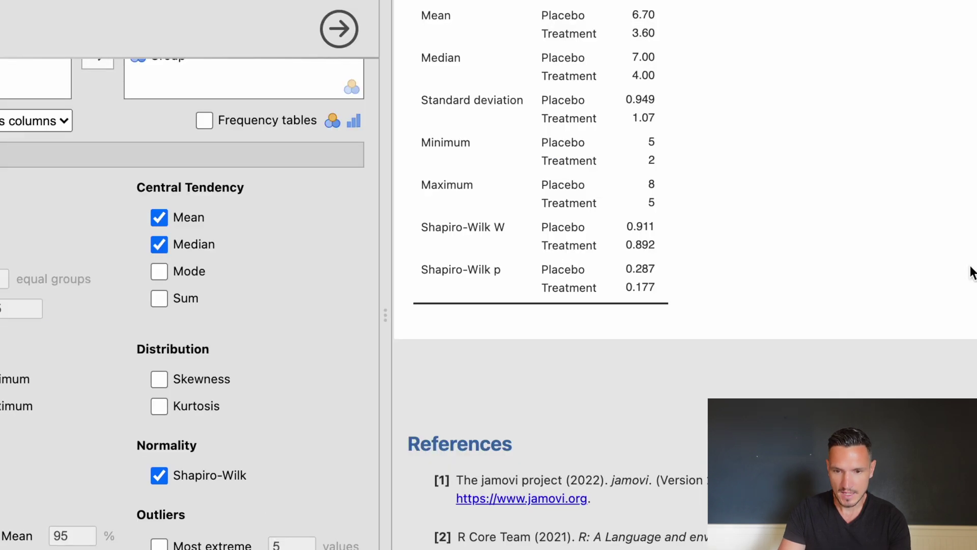
Expand the Plots section in the Descriptives options
scroll(887, 258, "up", 5)
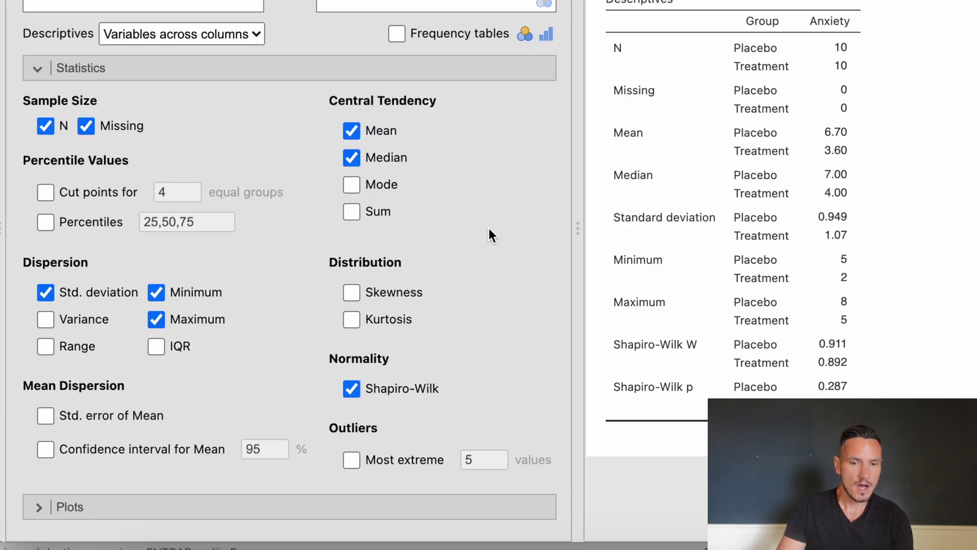
left_click(72, 508)
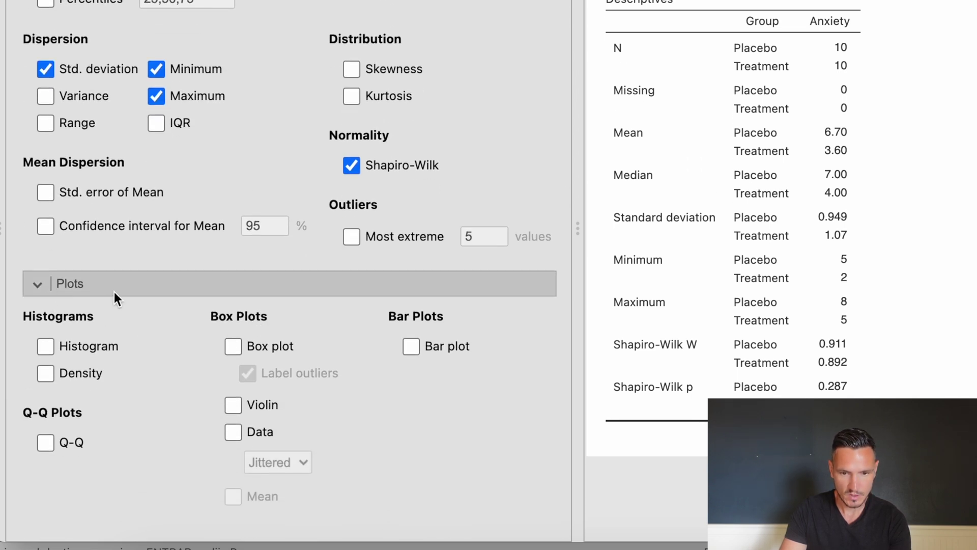
Tick Bar plot to chart mean Anxiety for Placebo versus Treatment
left_click(411, 349)
scroll(919, 240, "down", 10)
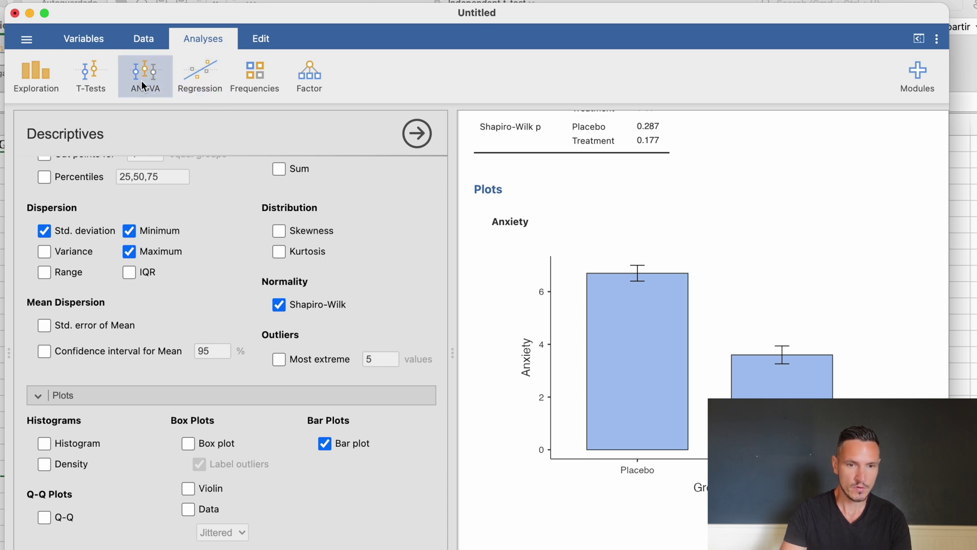
Run an Independent Samples T-Test of Anxiety grouped by Group, with Cohen's d effect size
left_click(91, 80)
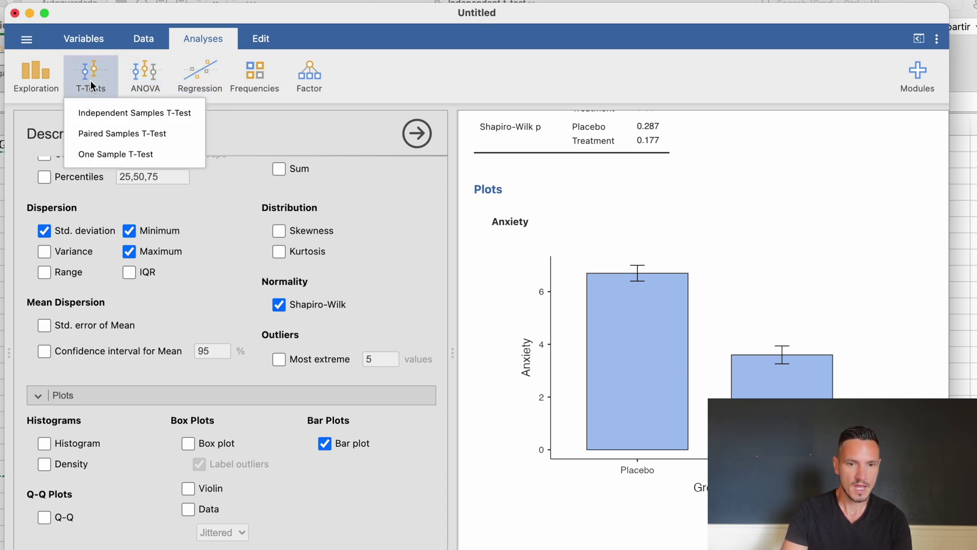
left_click(95, 114)
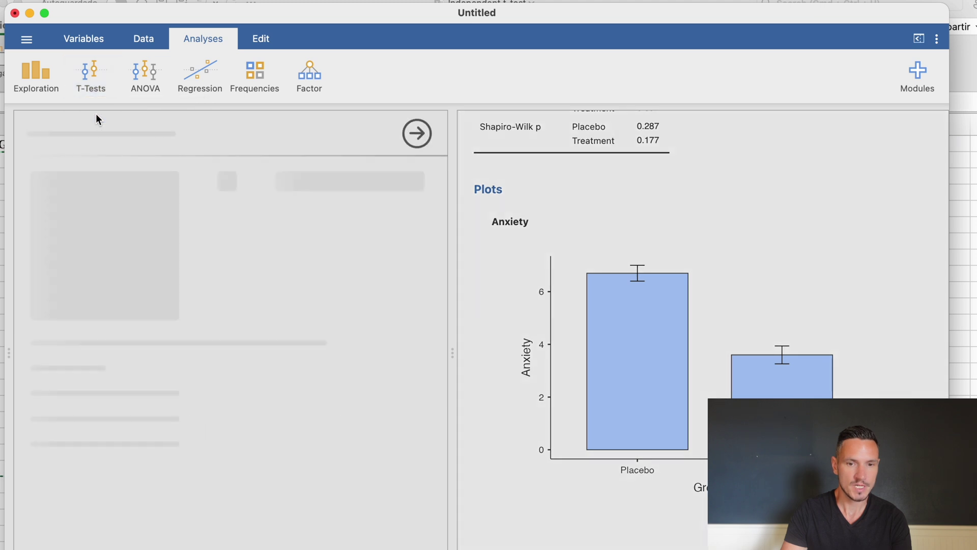
left_click(65, 179)
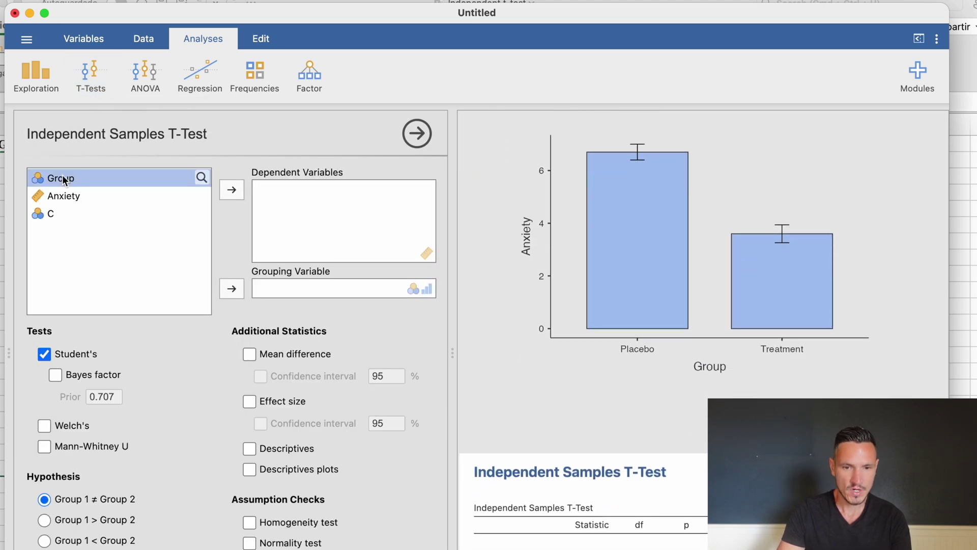
left_click(230, 288)
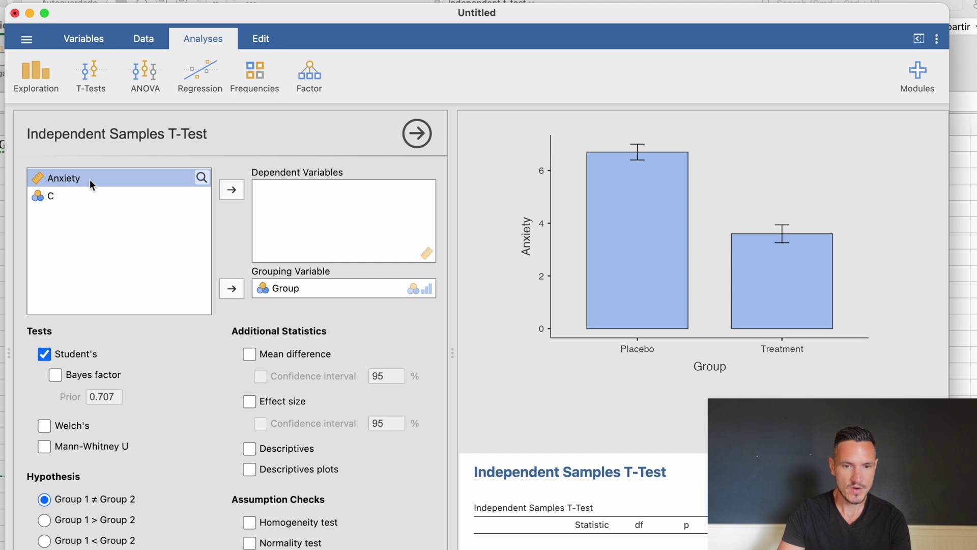
left_click(232, 189)
scroll(142, 290, "down", 2)
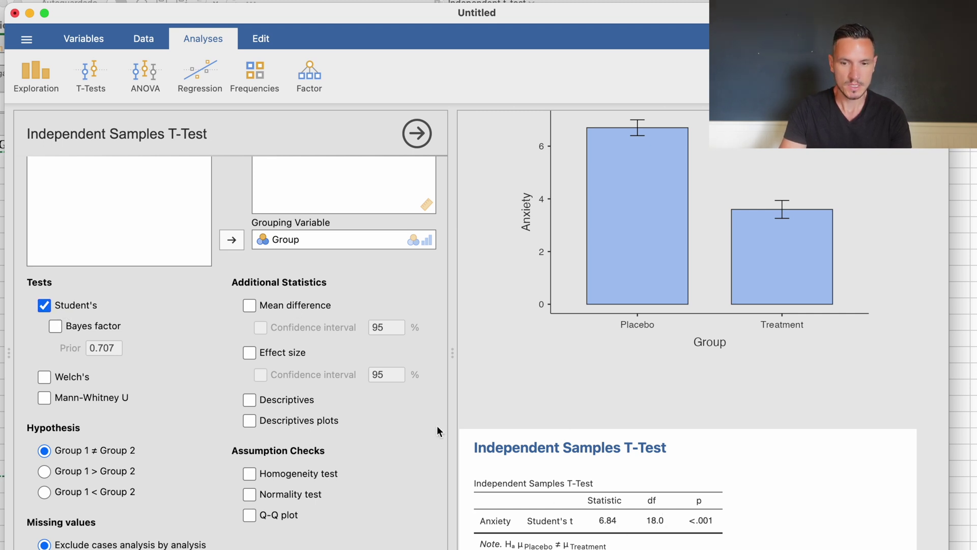
left_click(249, 322)
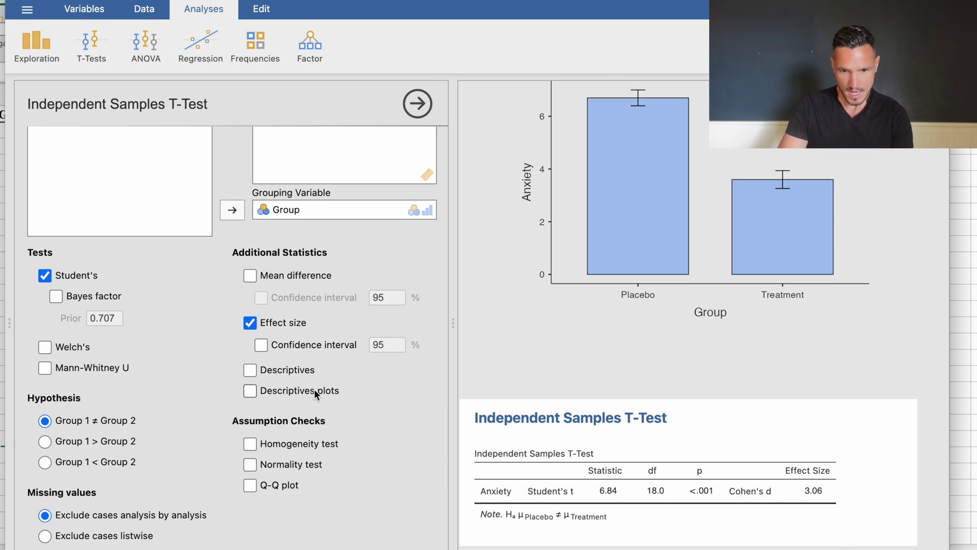
Tick Descriptives and the Levene's homogeneity test for the t-test output
left_click(249, 370)
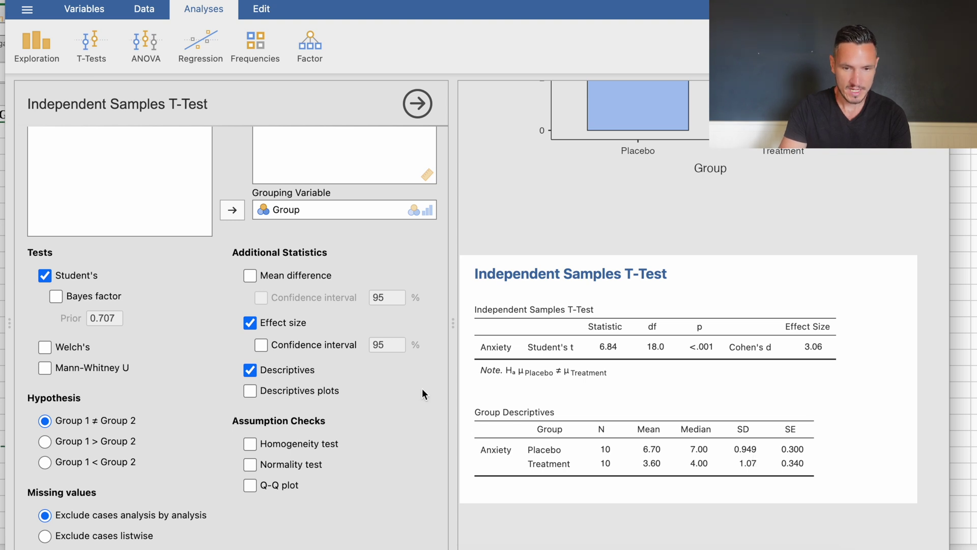
left_click(251, 444)
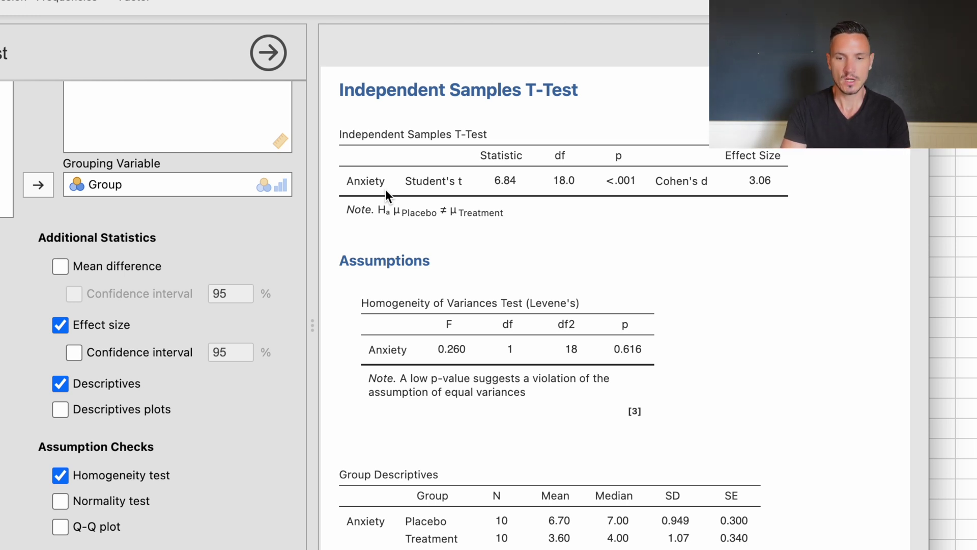
scroll(411, 468, "down", 3)
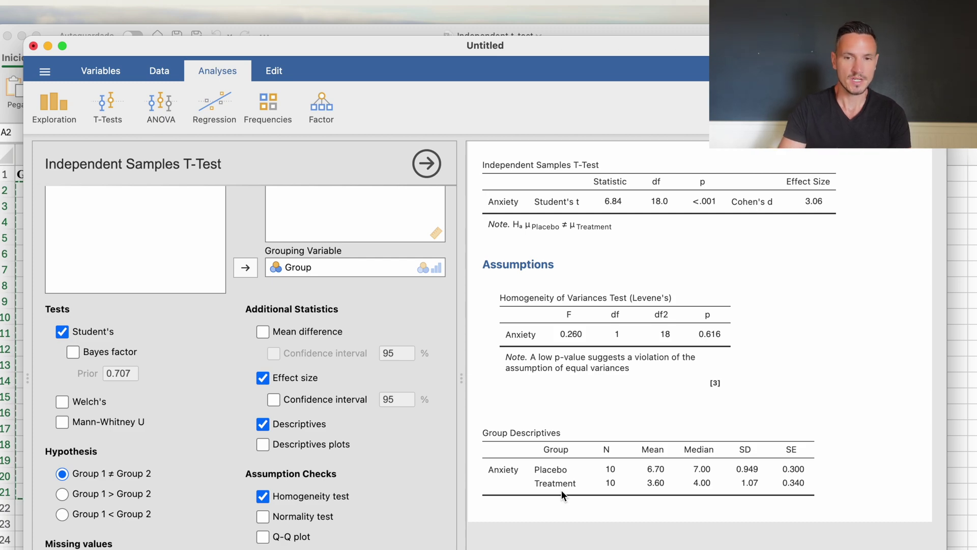
key("ctrl+Up")
Switch to the Word 'Example results' write-up and highlight its opening and Shapiro–Wilk sentences
left_click(560, 490)
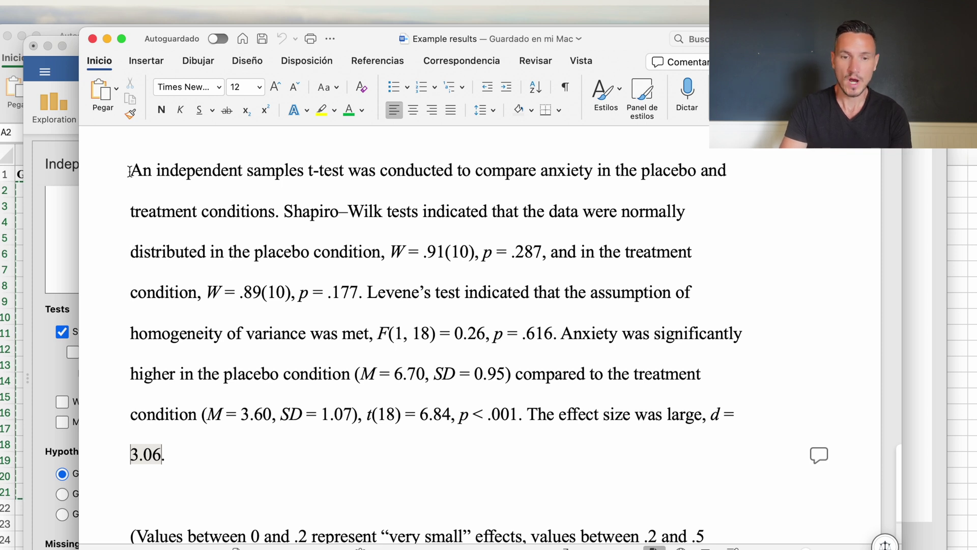
left_click_drag(130, 171, 279, 223)
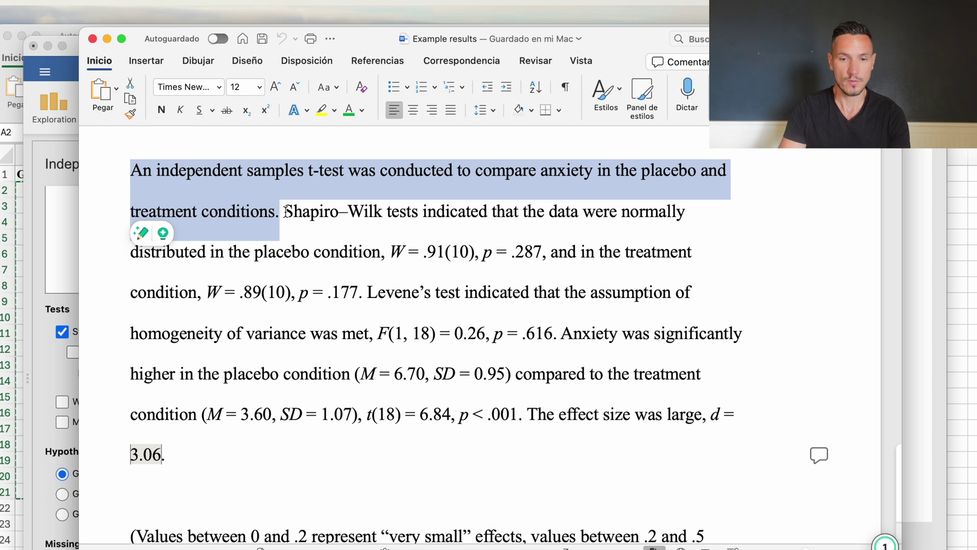
left_click(285, 212)
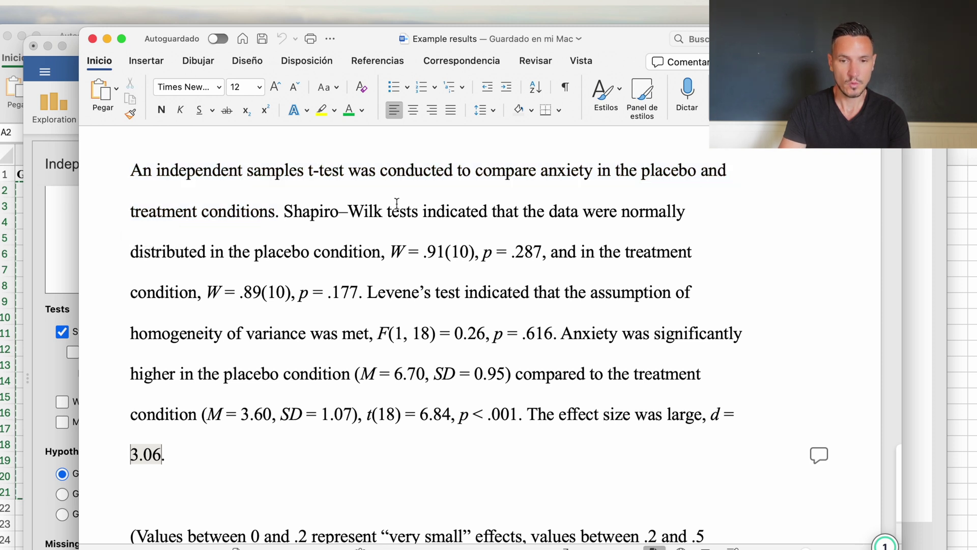
left_click_drag(311, 218, 583, 204)
left_click_drag(327, 222, 359, 292)
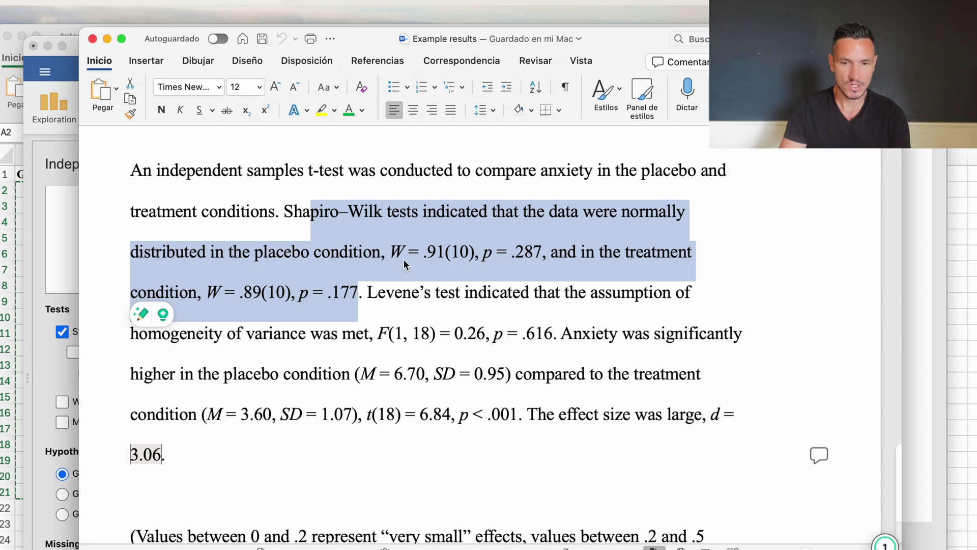